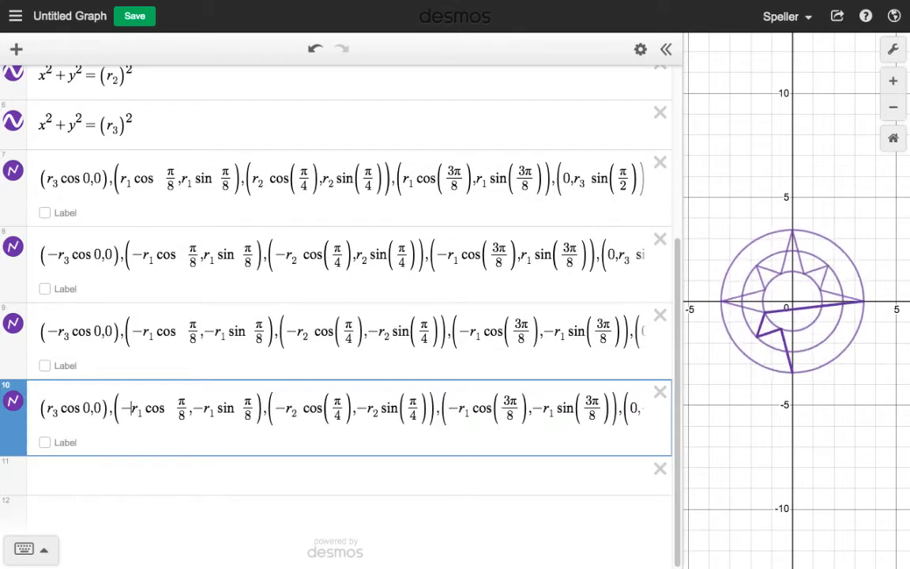
Remove the minus signs from the x-coordinates of the inner points in the fourth point list, and hide the r₁ circle
key("BackSpace")
left_click(294, 408)
key("BackSpace")
left_click(467, 408)
key("BackSpace")
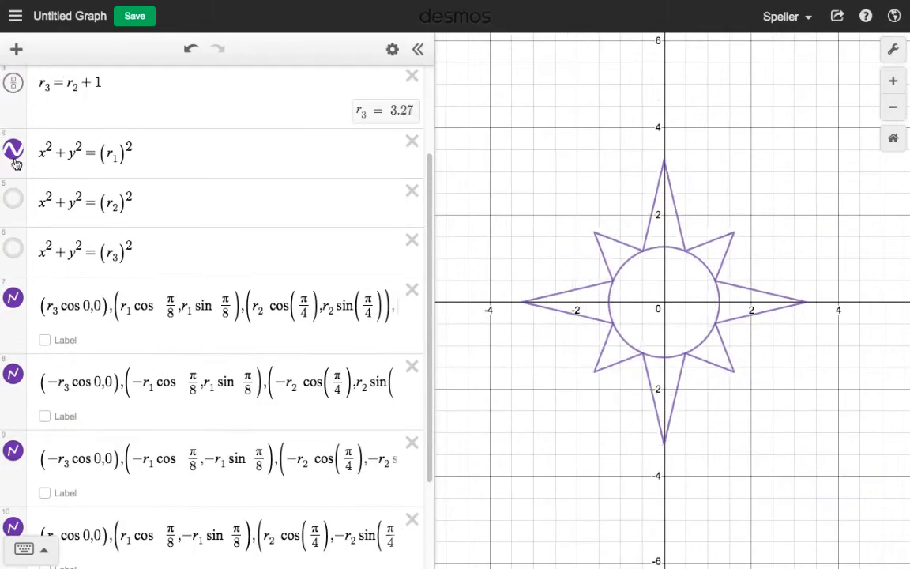
left_click(15, 158)
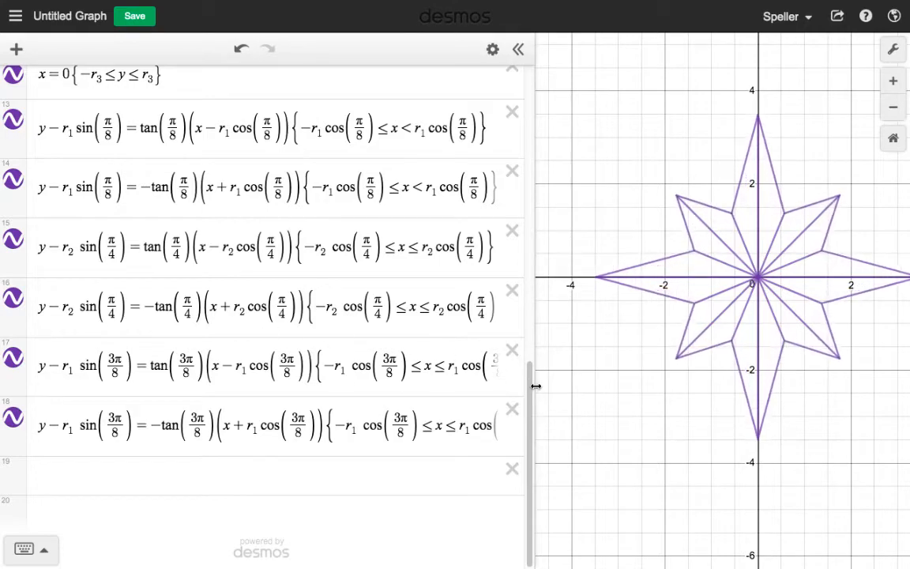
Duplicate the circle equation x²+y²=(r₃)² and delete the blank expression line below the copy
left_click_drag(532, 377, 338, 378)
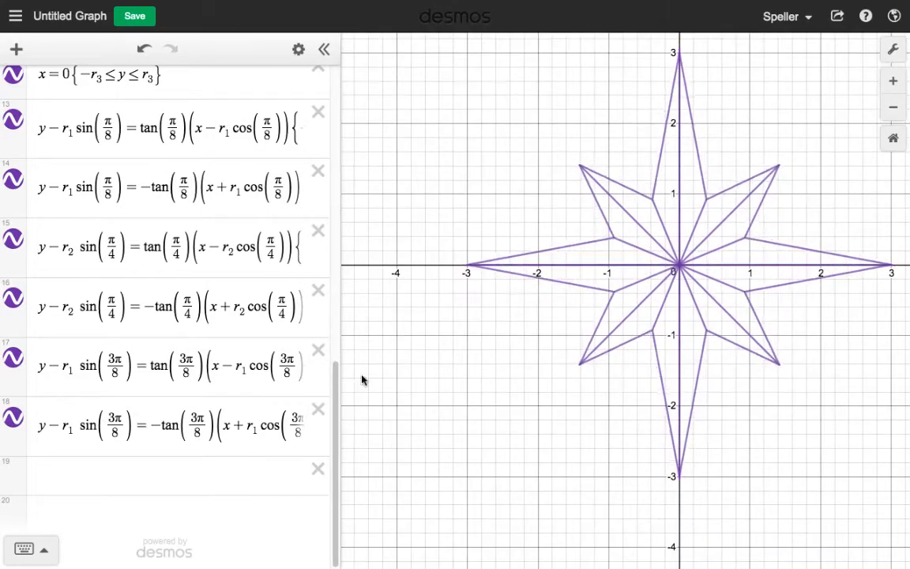
left_click_drag(495, 373, 479, 387)
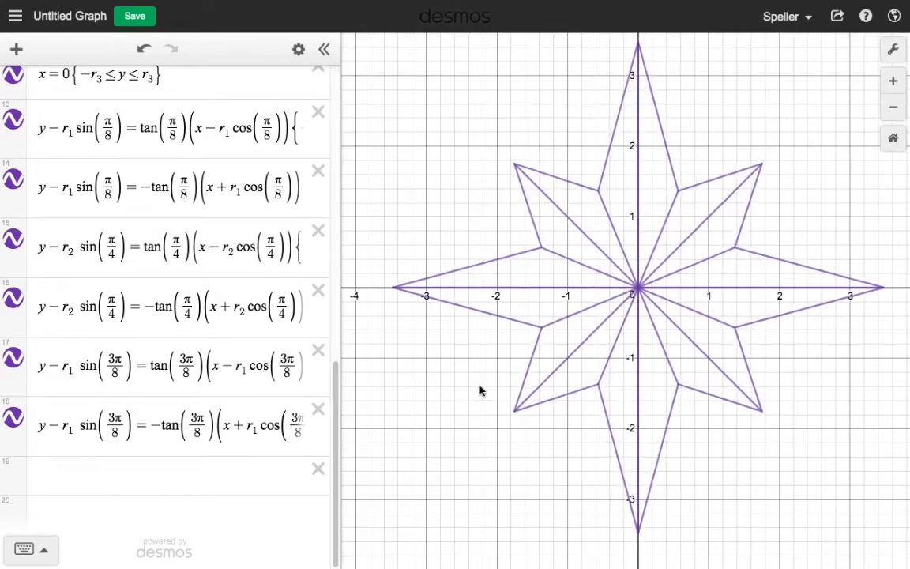
scroll(237, 247, "up", 15)
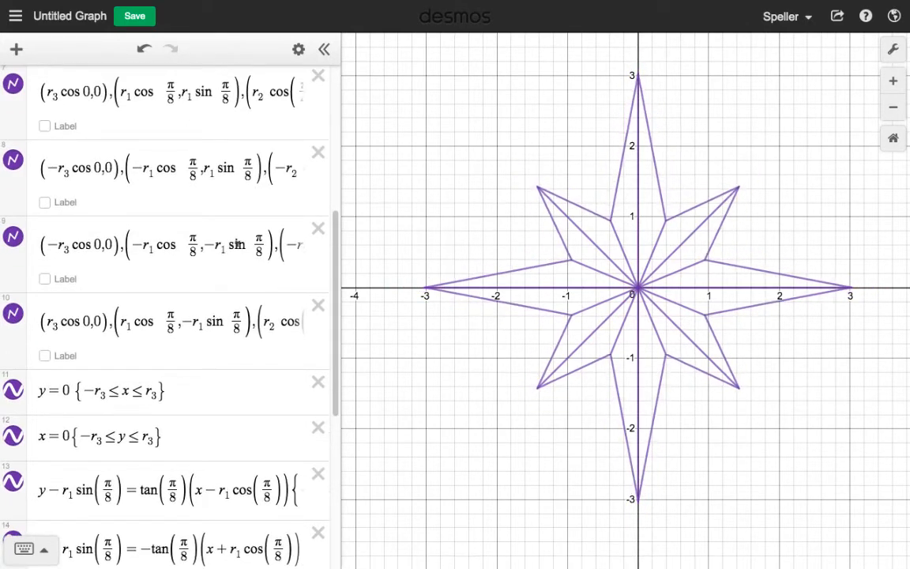
scroll(237, 244, "up", 2)
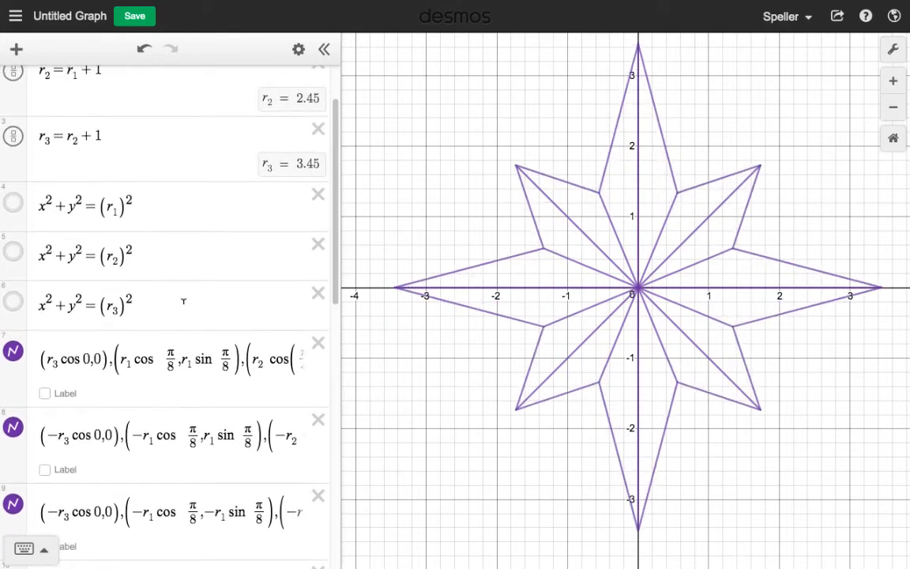
left_click(238, 301)
key("Return")
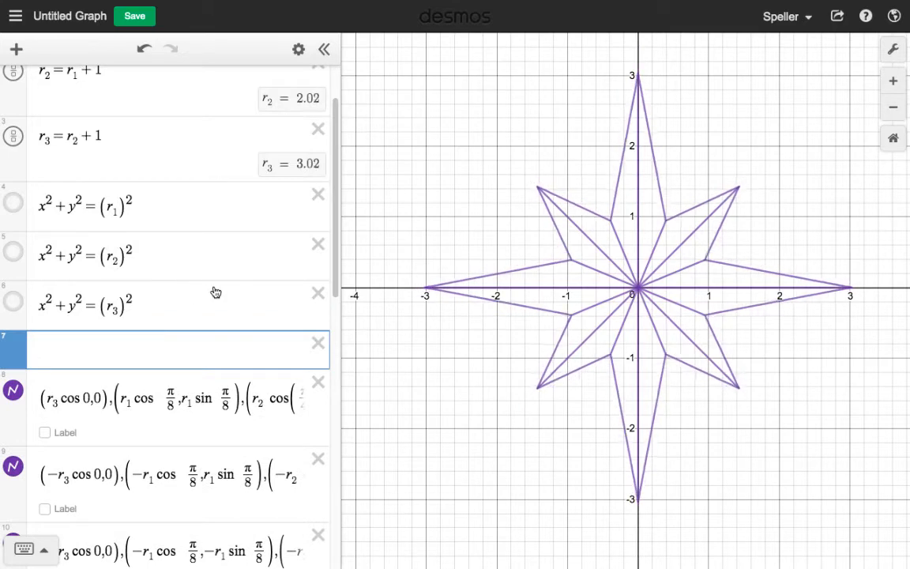
left_click(213, 291)
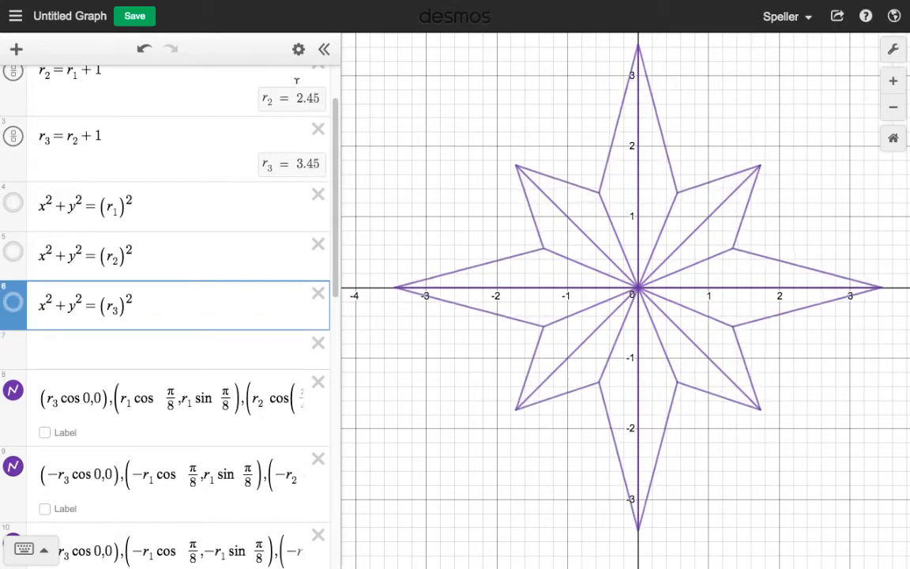
left_click(299, 49)
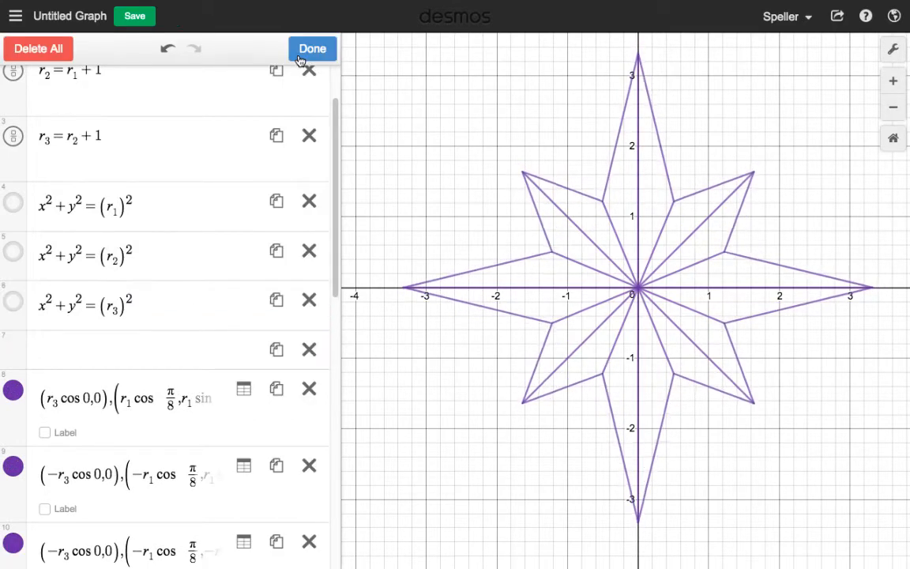
left_click(277, 300)
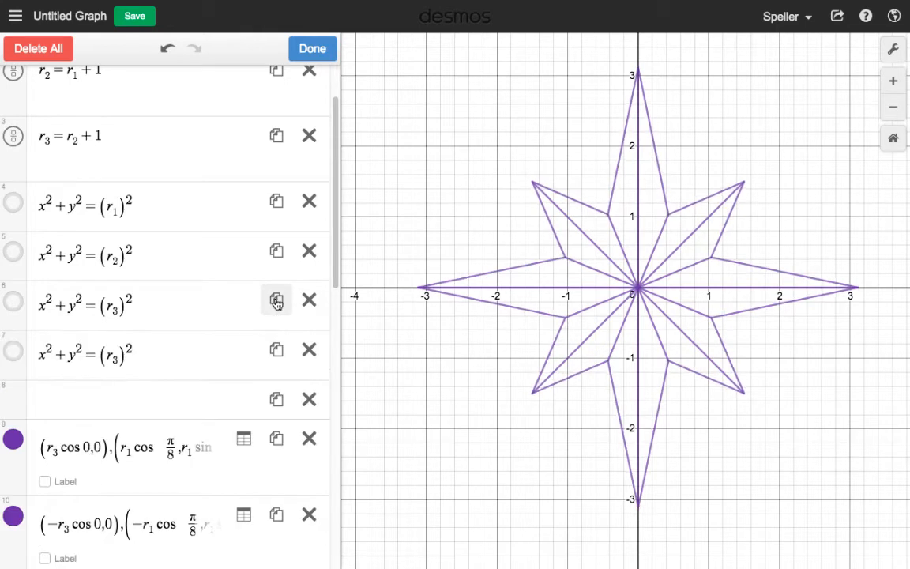
left_click(309, 399)
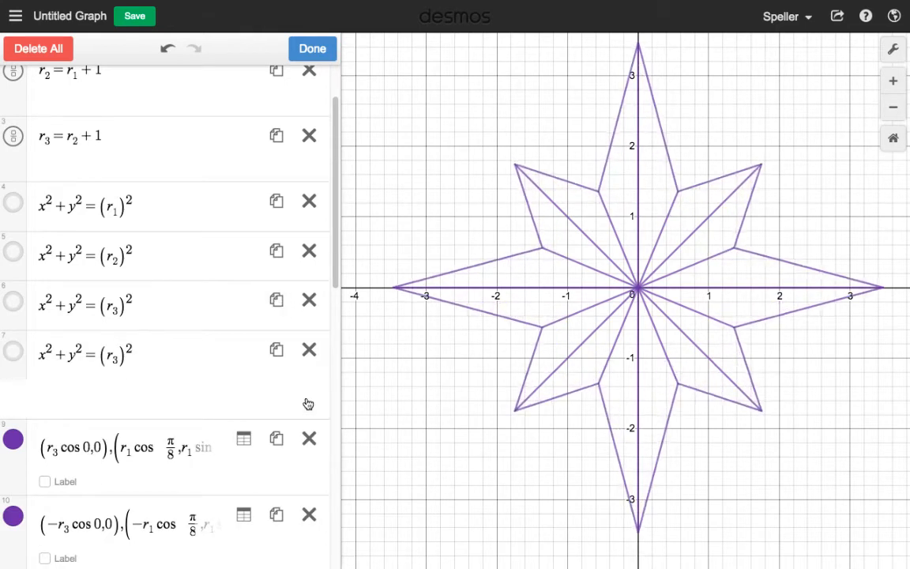
Change the duplicated circle's radius to r₃ + [0.31,0.32,0.33,0.34,0.35,0.36,0.37] to define a family of concentric circles
left_click(115, 356)
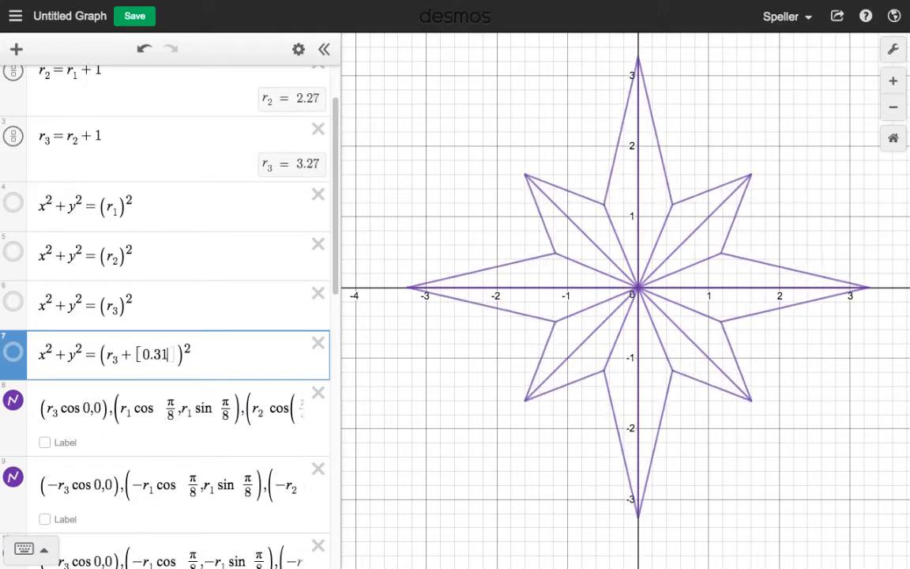
type(",")
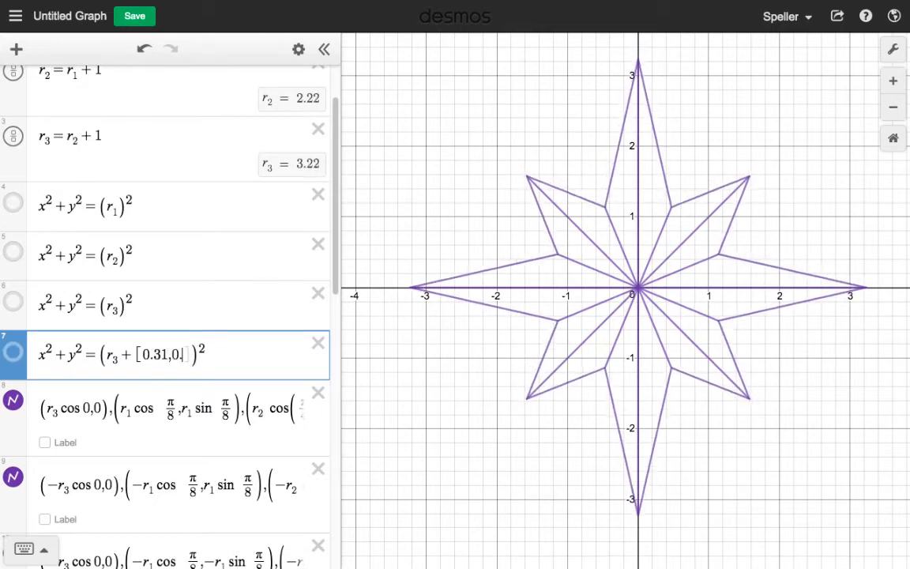
type("0.])^2")
key("BackSpace")
key("BackSpace")
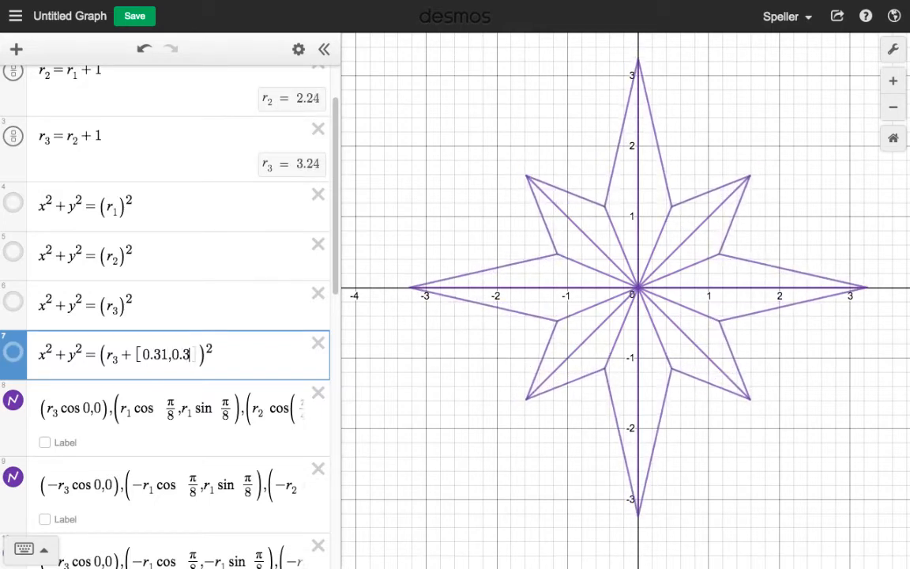
type(".32,0.33,0.34")
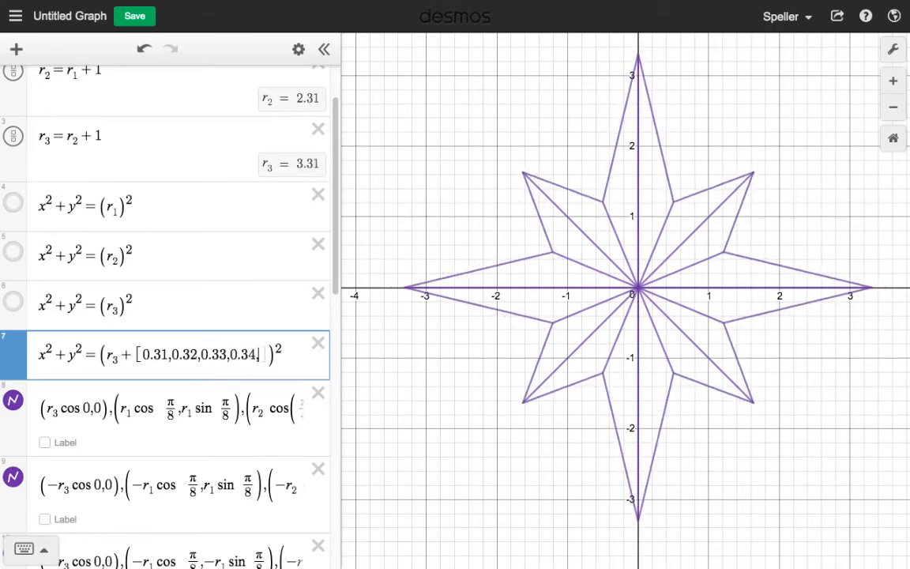
type(".")
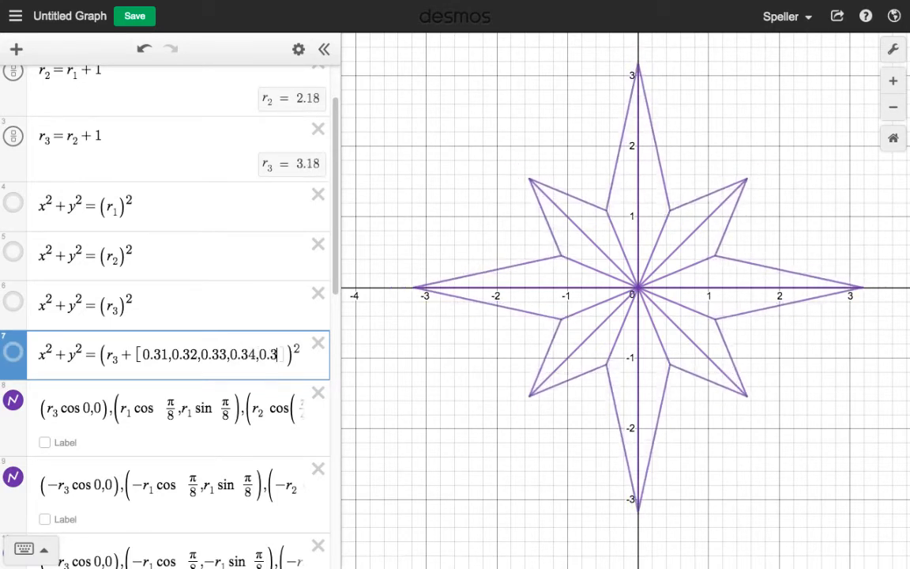
type("35,0")
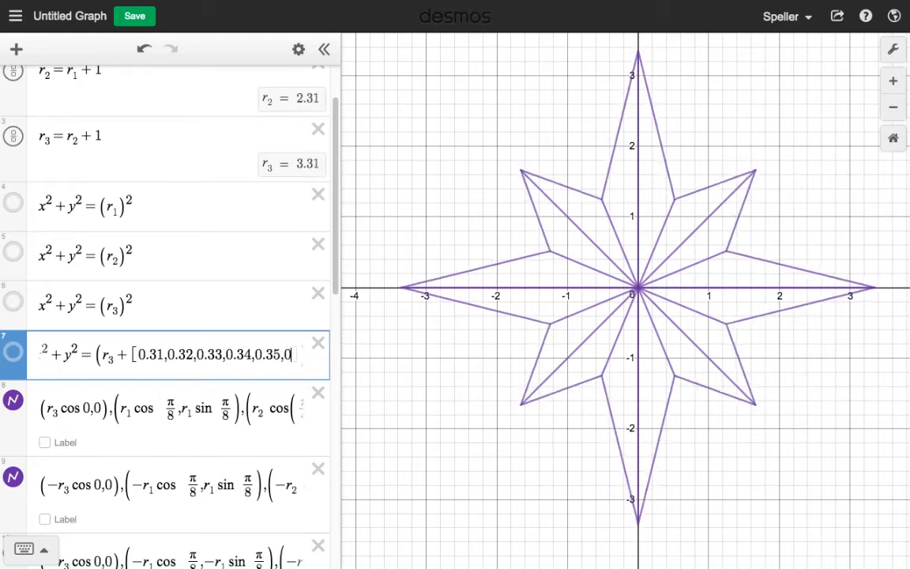
type(".")
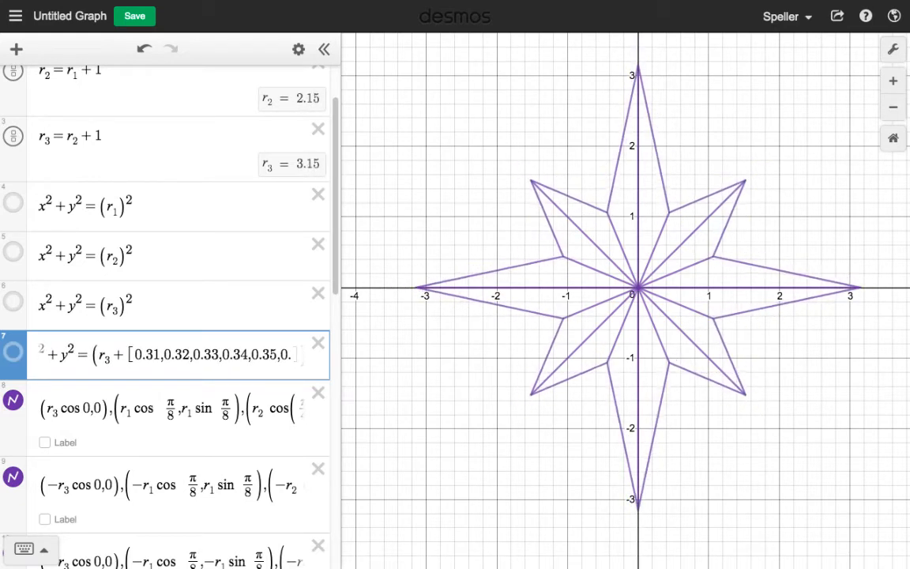
type("36")
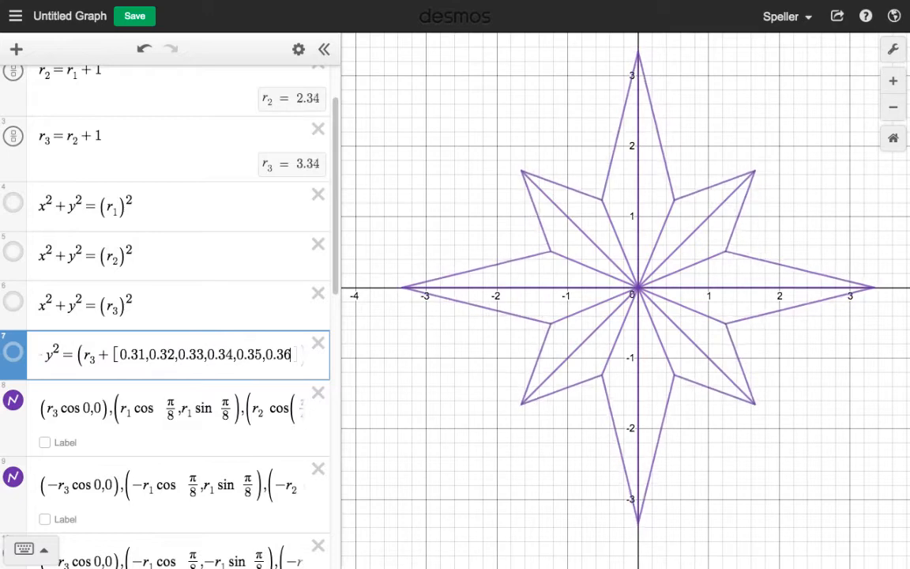
type(",0")
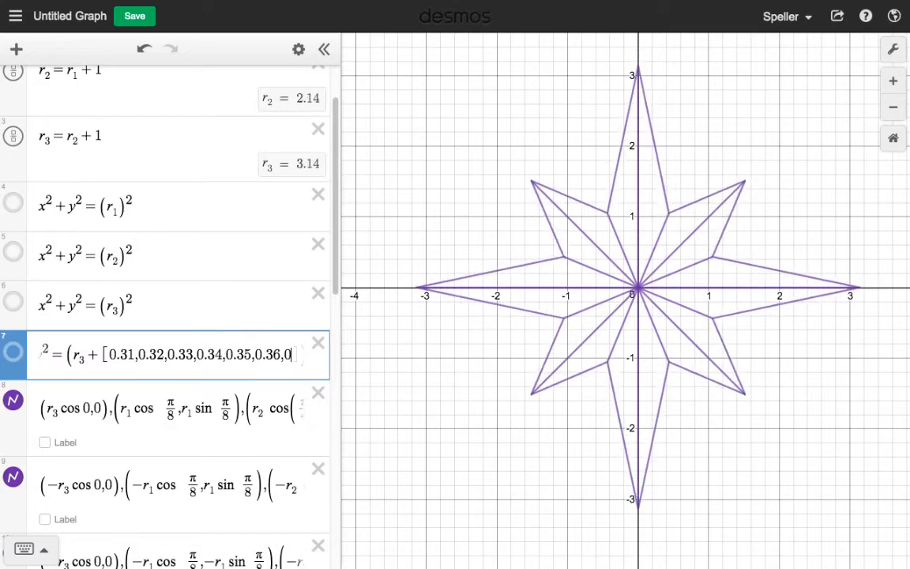
type(".3")
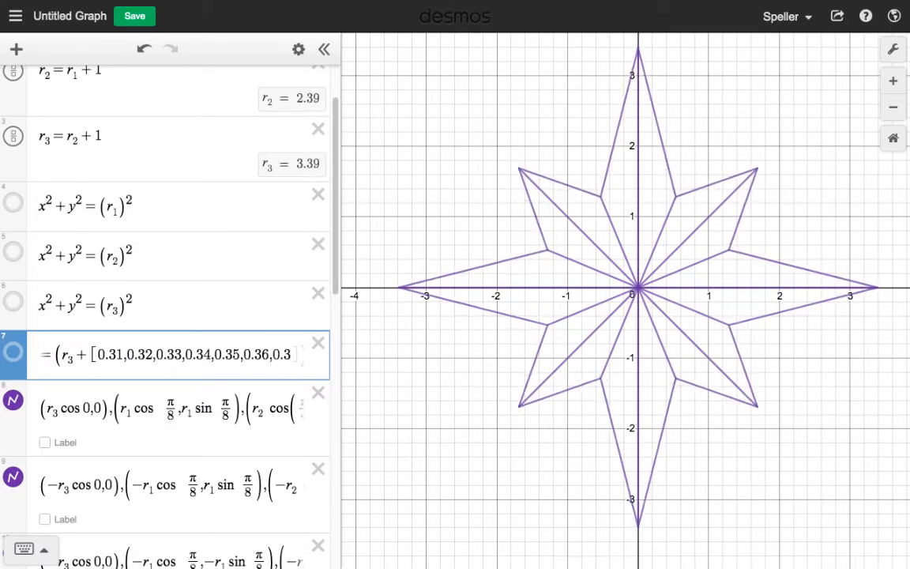
type("7")
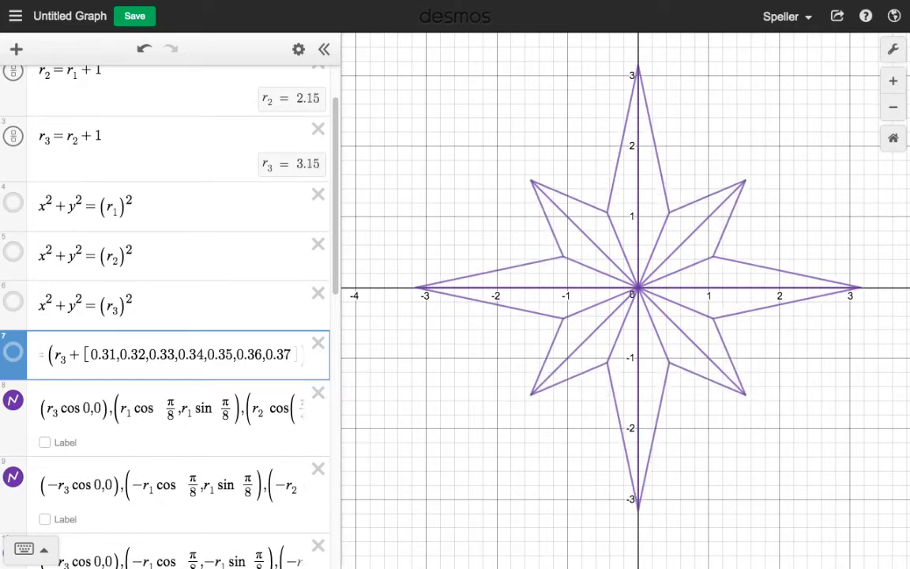
type("]")
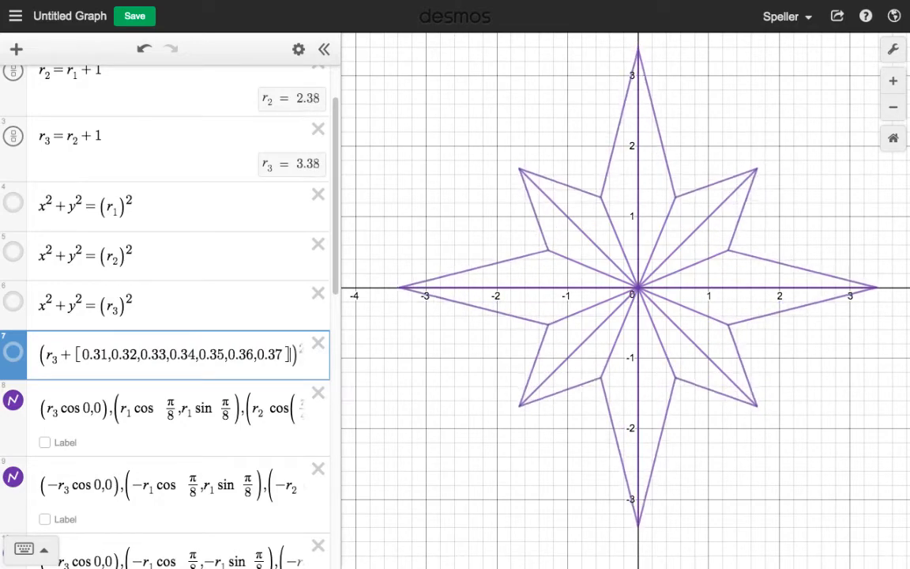
Show the concentric circles of the list equation on the graph and set their line style to dotted
scroll(496, 414, "up", 2)
scroll(497, 415, "down", 4)
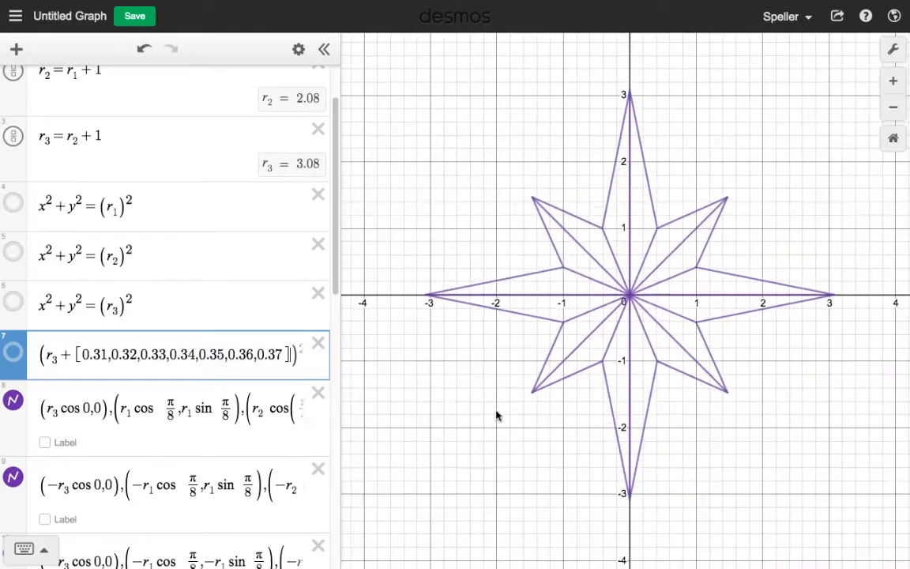
scroll(497, 415, "up", 1)
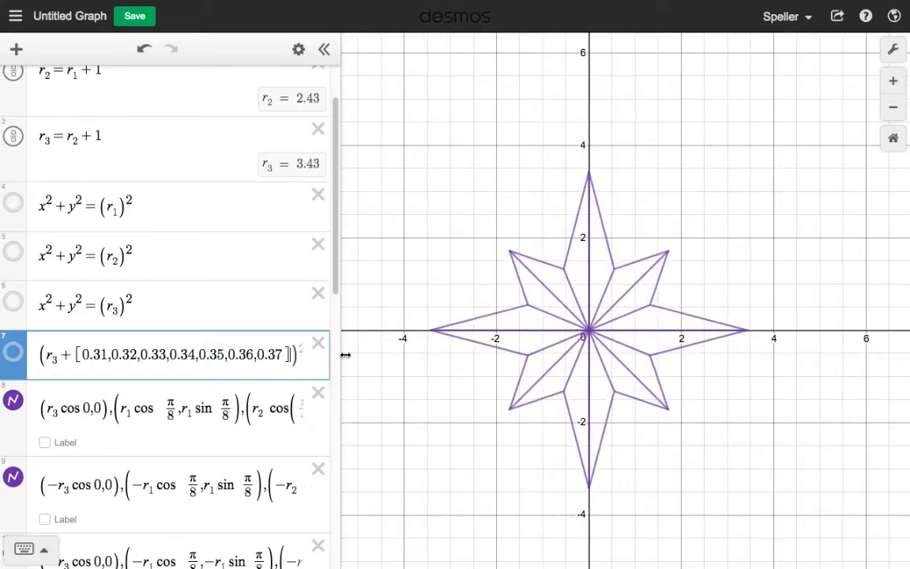
left_click_drag(344, 353, 489, 344)
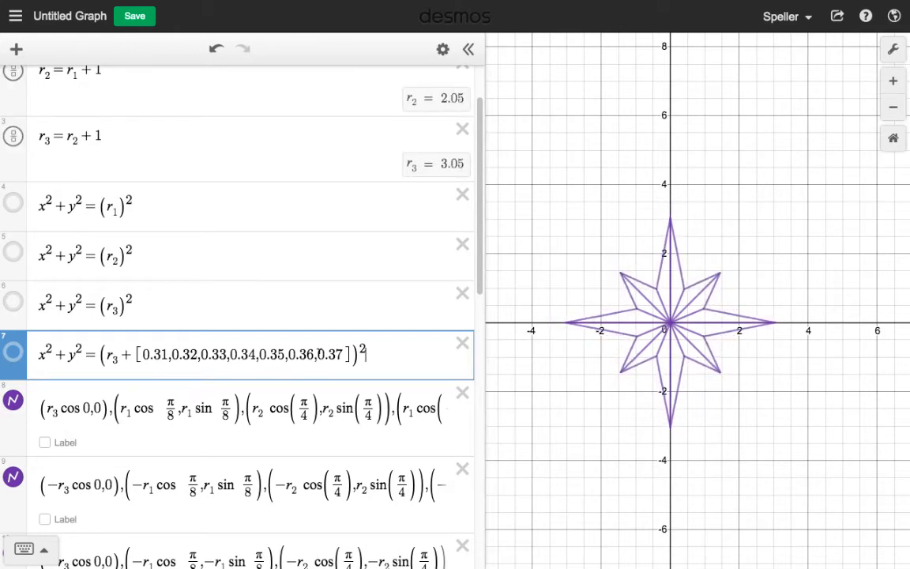
left_click(13, 353)
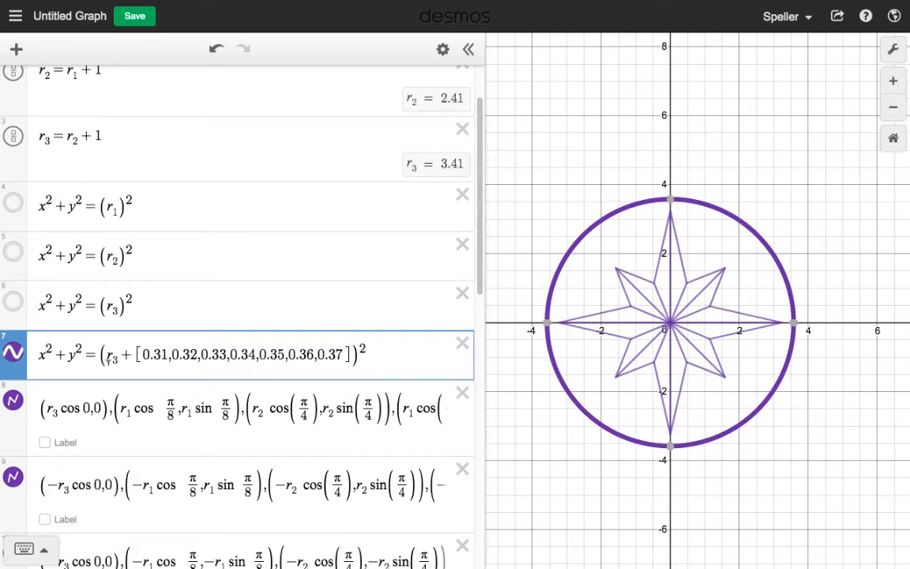
left_click(13, 354)
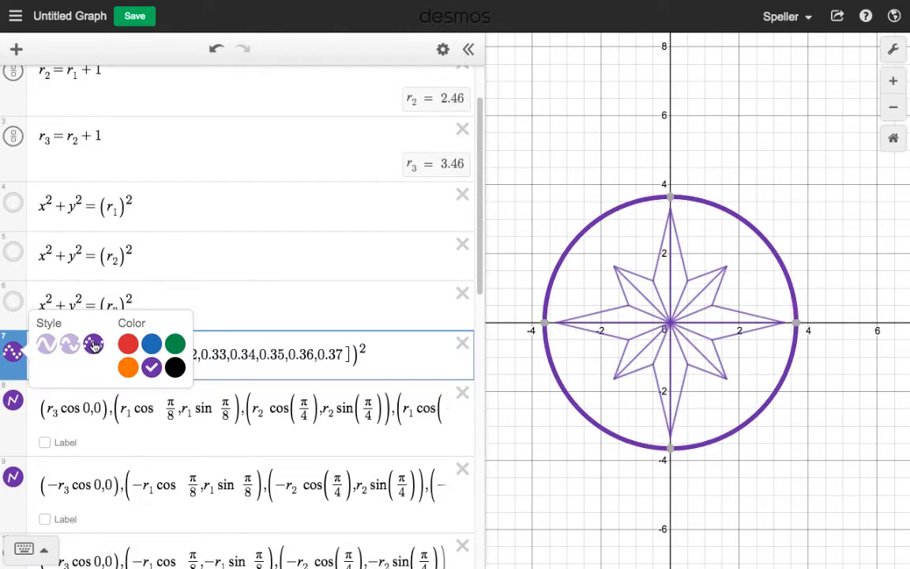
left_click(93, 344)
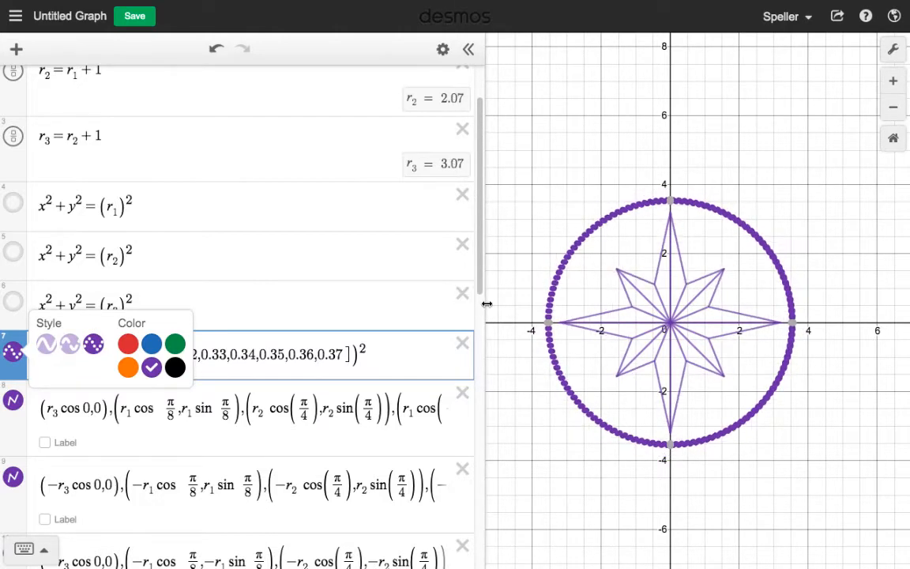
Enlarge the graph area around the star and hide the grid, the x-axis and the y-axis
left_click_drag(484, 305, 425, 298)
left_click_drag(359, 295, 270, 294)
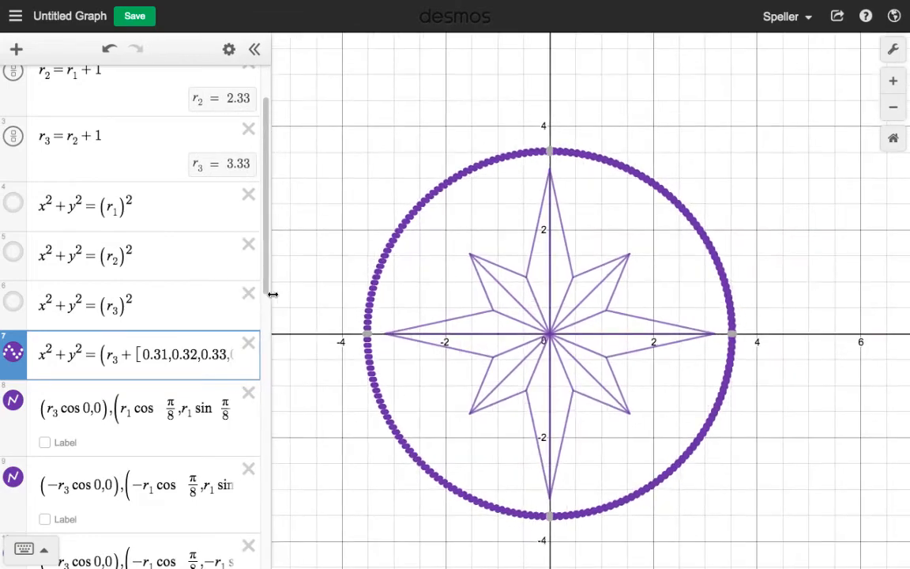
scroll(392, 276, "up", 5)
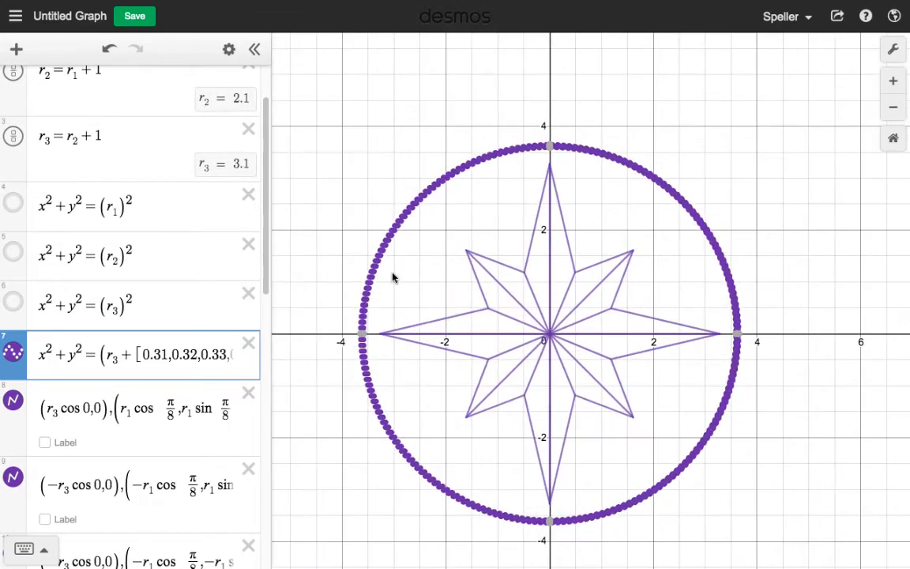
left_click_drag(459, 243, 448, 199)
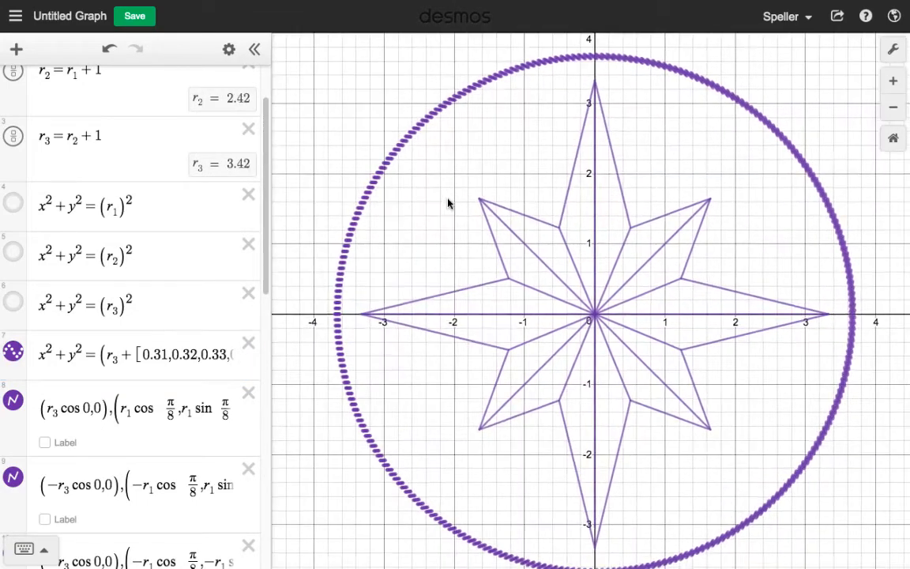
left_click(893, 50)
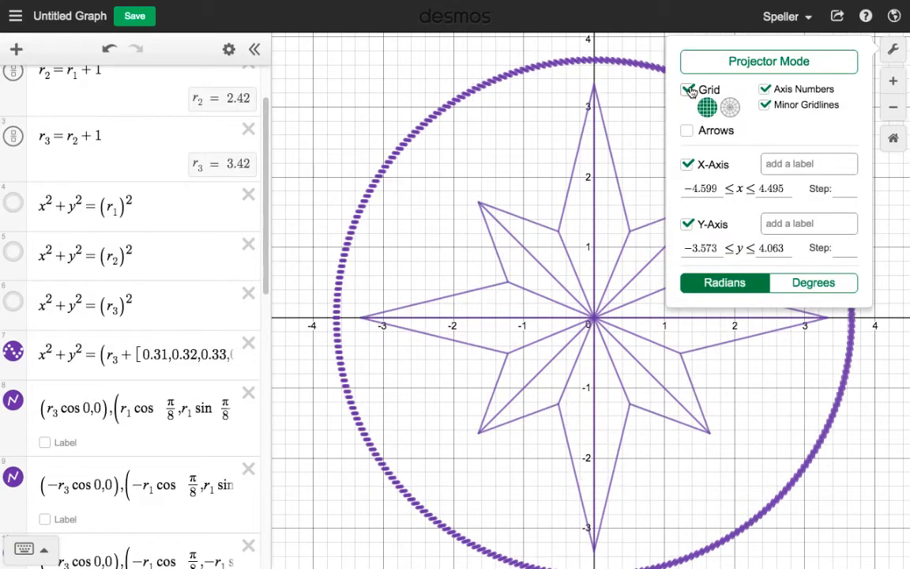
left_click(689, 90)
left_click(688, 140)
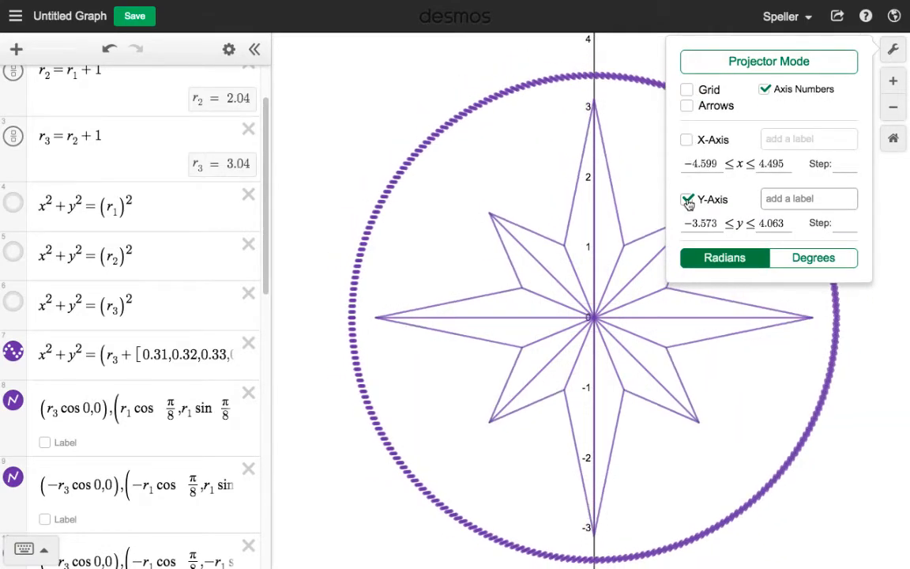
left_click(686, 199)
left_click(366, 123)
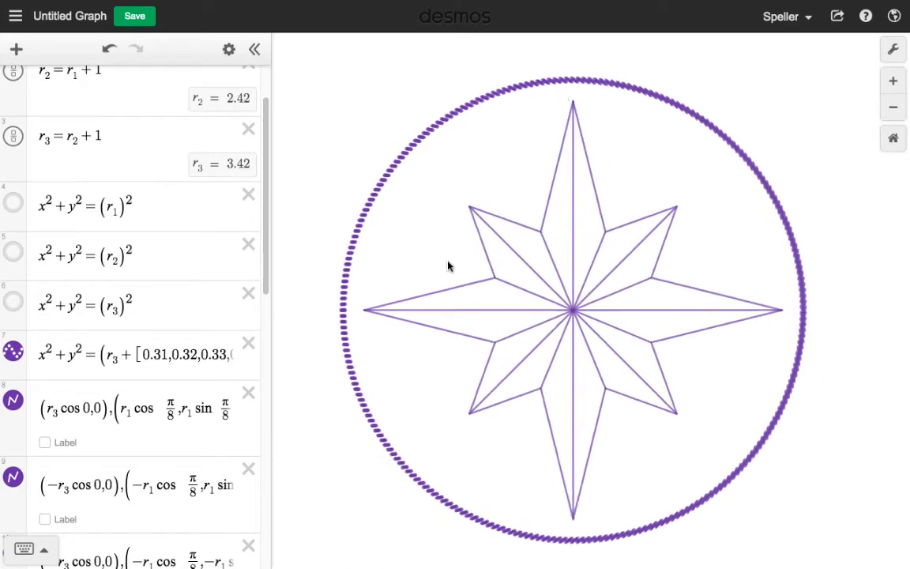
scroll(448, 265, "down", 5)
scroll(454, 271, "down", 3)
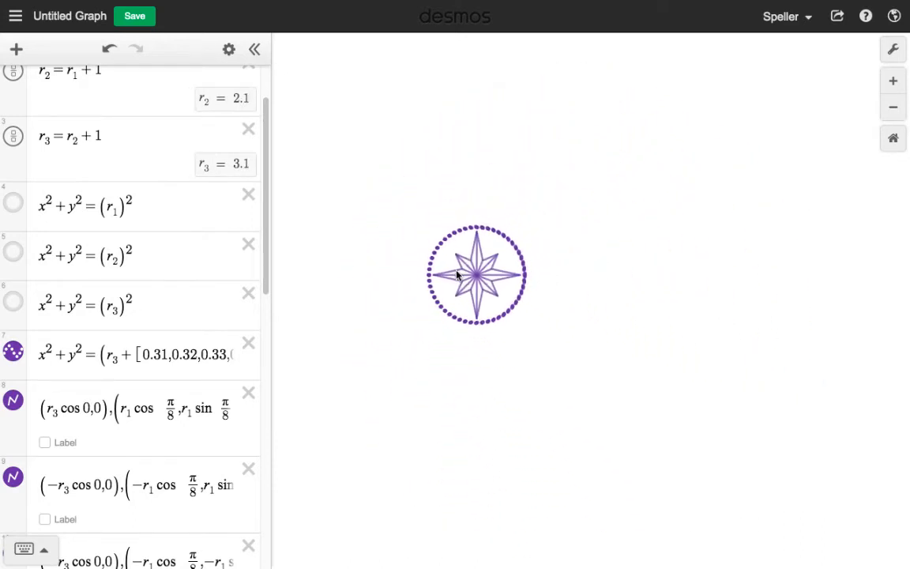
scroll(458, 273, "up", 5)
scroll(454, 272, "up", 3)
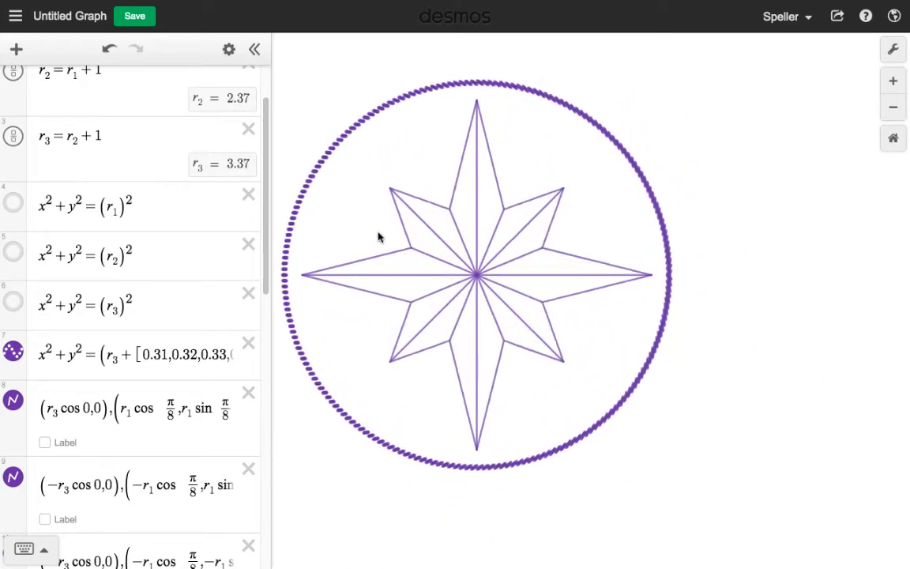
left_click_drag(378, 236, 471, 257)
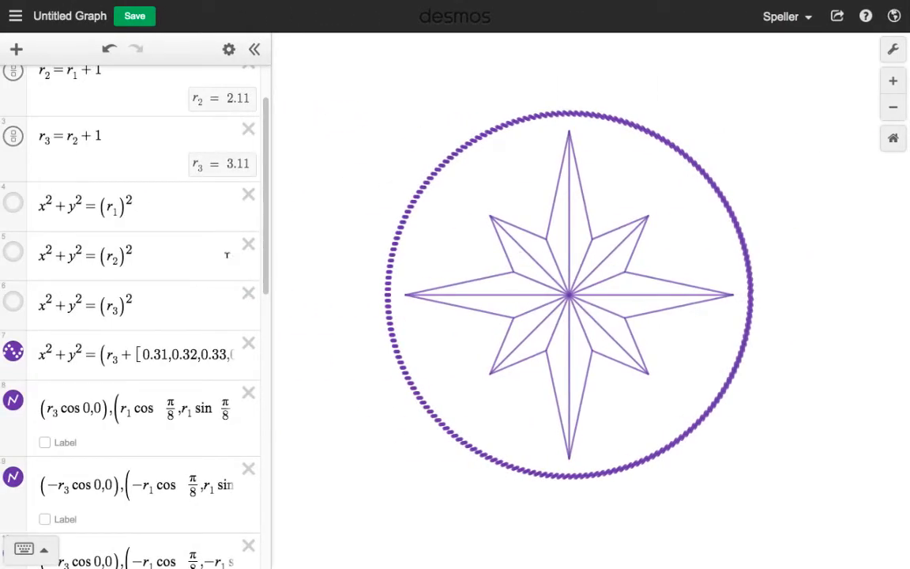
scroll(217, 244, "up", 3)
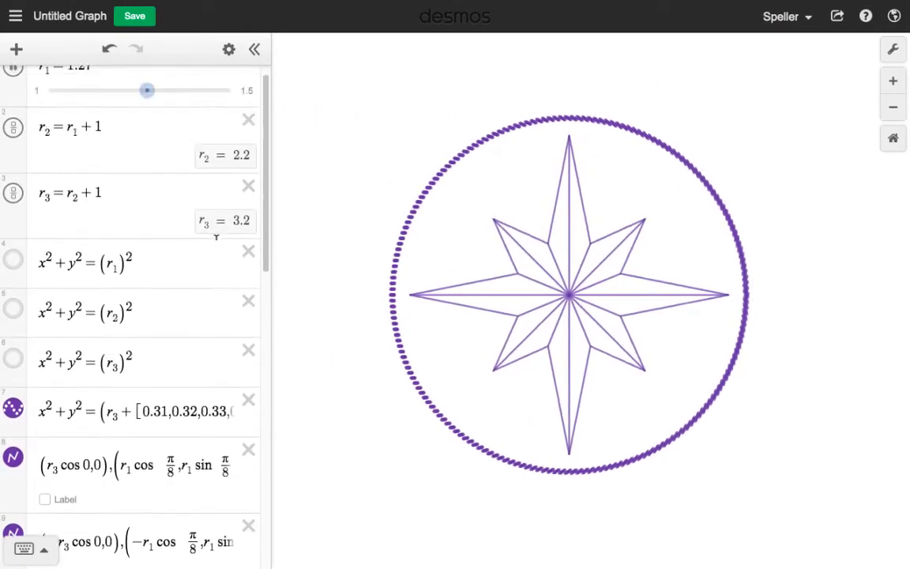
Hide the eight lines through the star's centre, expressions 12 to 19, and collapse the expression list
scroll(216, 237, "down", 1)
scroll(217, 241, "down", 10)
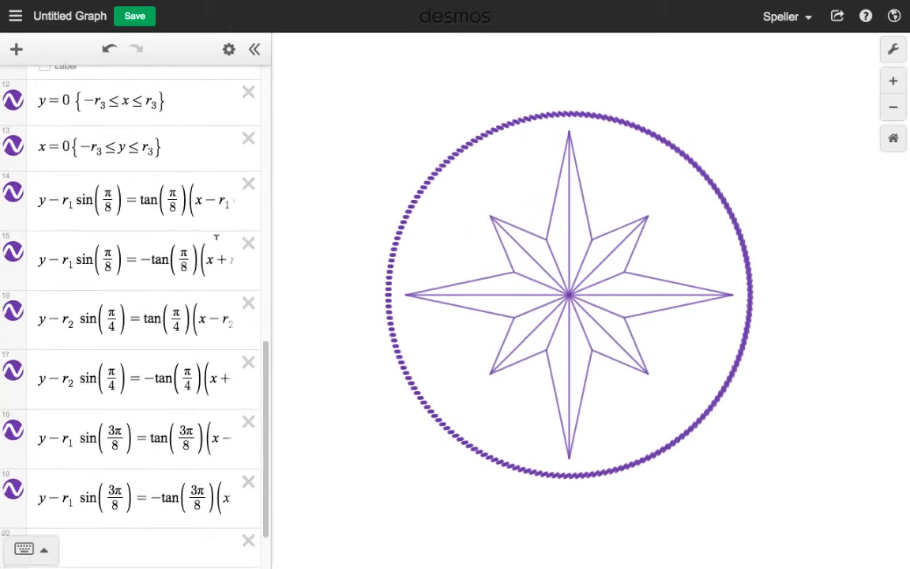
scroll(237, 180, "up", 2)
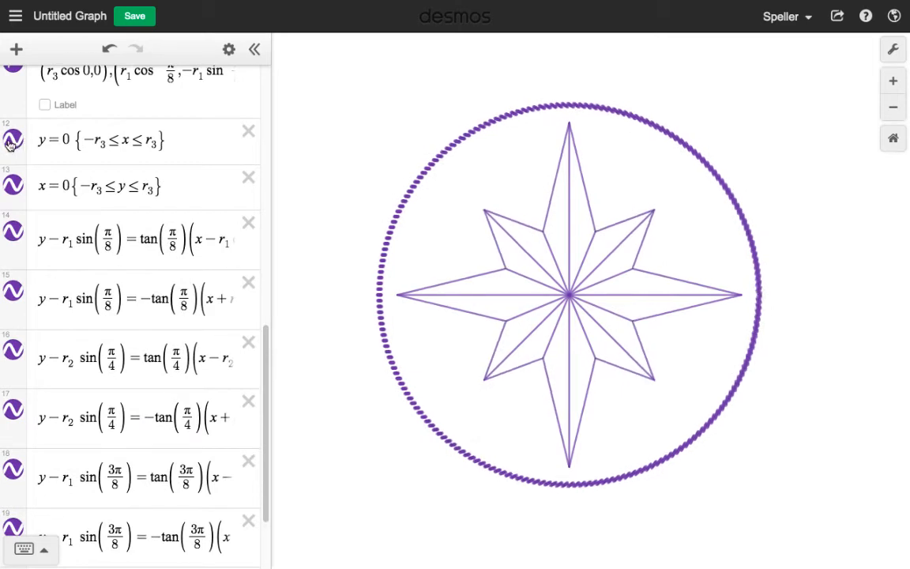
left_click(12, 140)
left_click(13, 186)
left_click(12, 230)
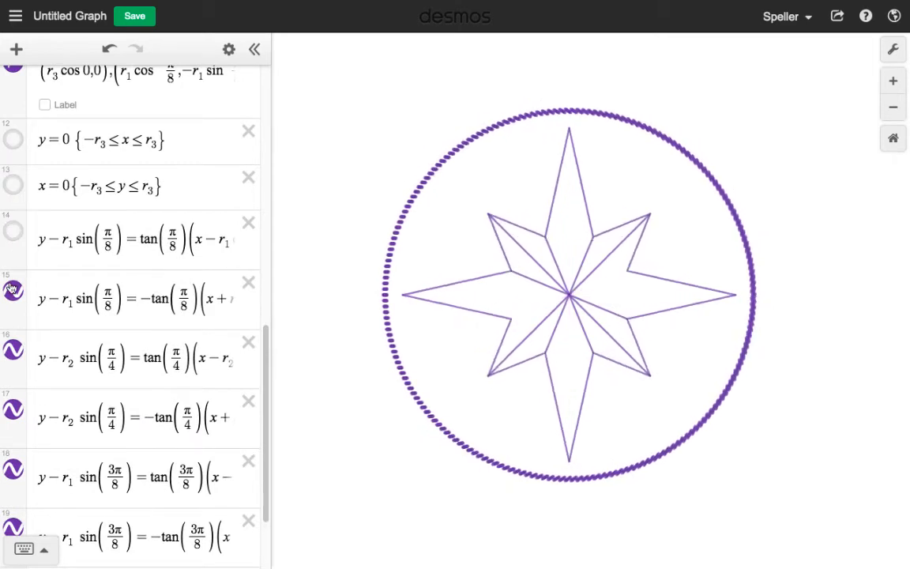
left_click(13, 291)
left_click(14, 349)
left_click(13, 409)
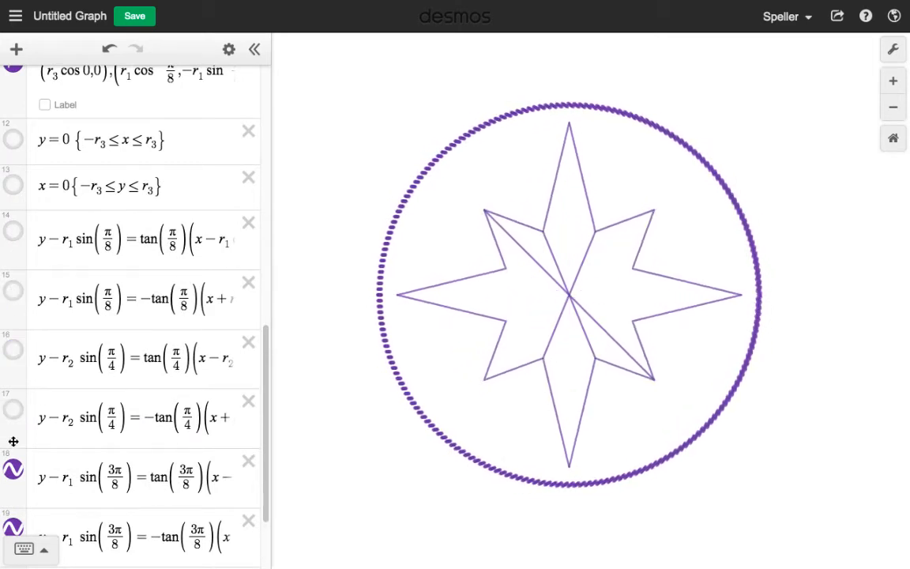
left_click(14, 469)
scroll(14, 469, "down", 1)
scroll(15, 466, "down", 2)
left_click(14, 454)
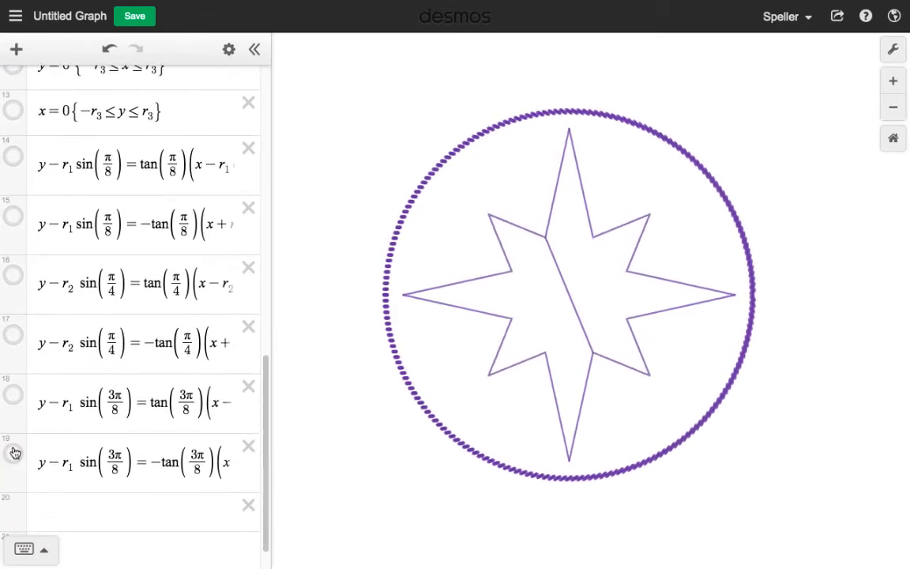
left_click(255, 51)
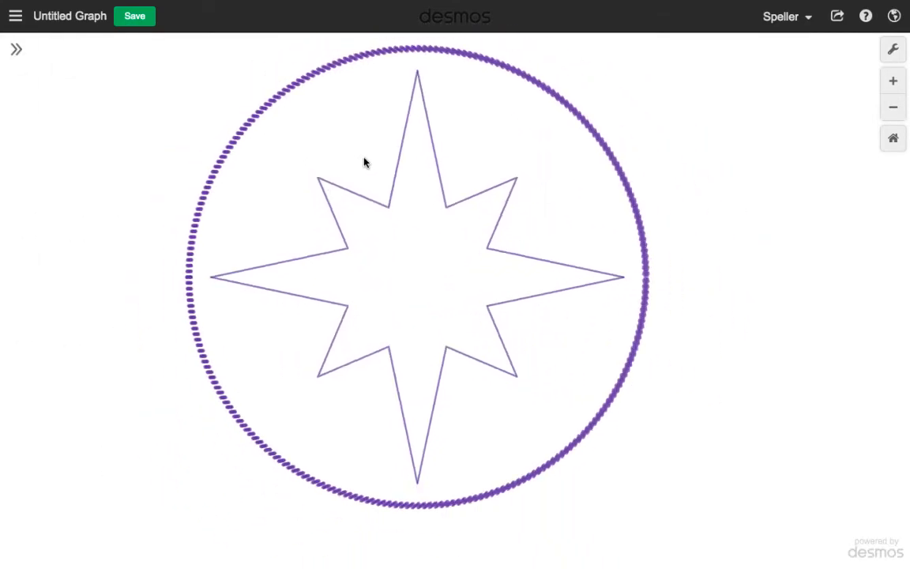